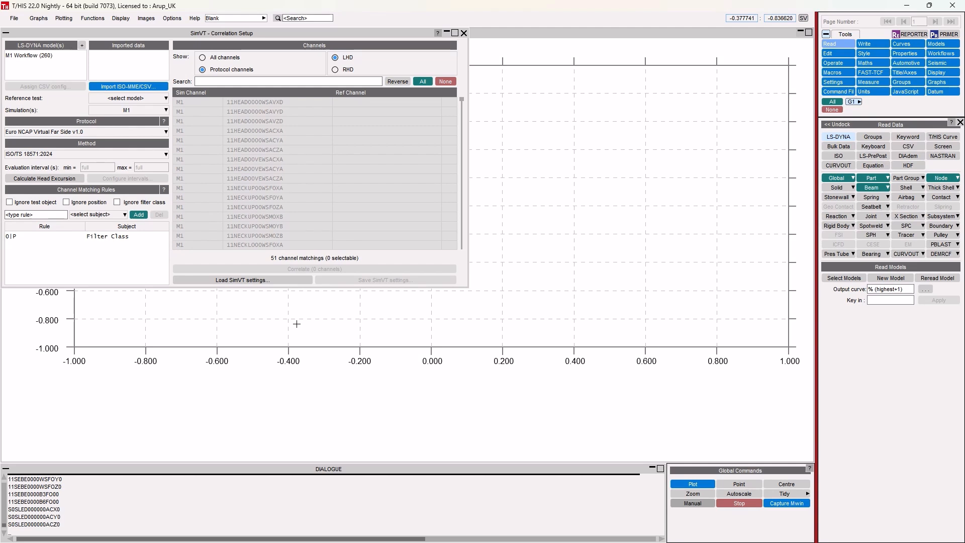
Import the ISO-MME test data file FS_AEMDB_75_x-ref_z-ref_50M_Test_1.mme from the ISO-MME folder
left_click(140, 86)
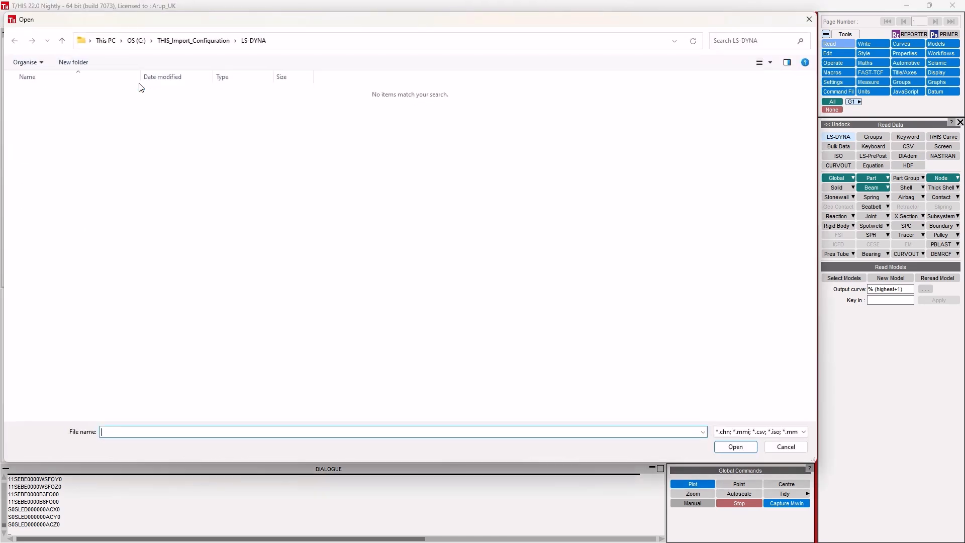
left_click(200, 42)
left_click(85, 93)
double_click(84, 93)
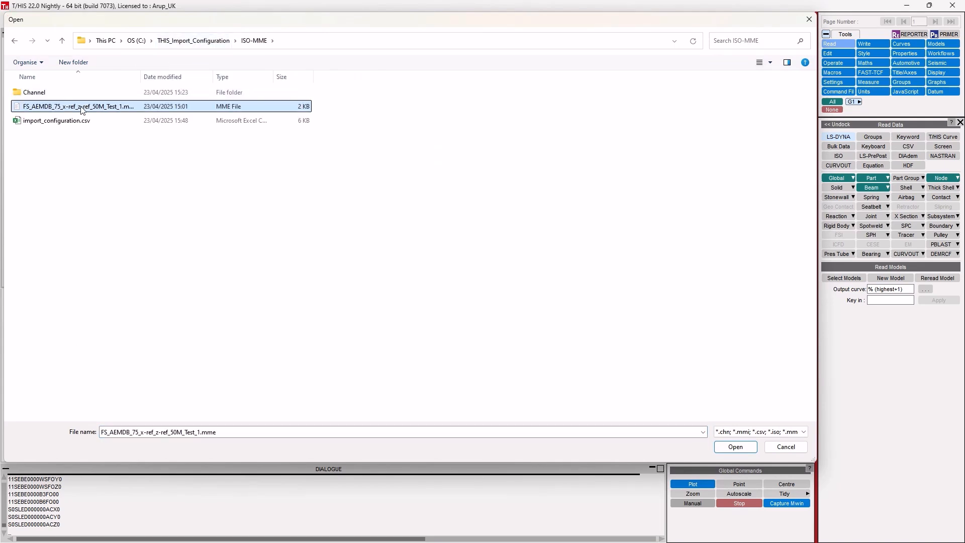
double_click(83, 106)
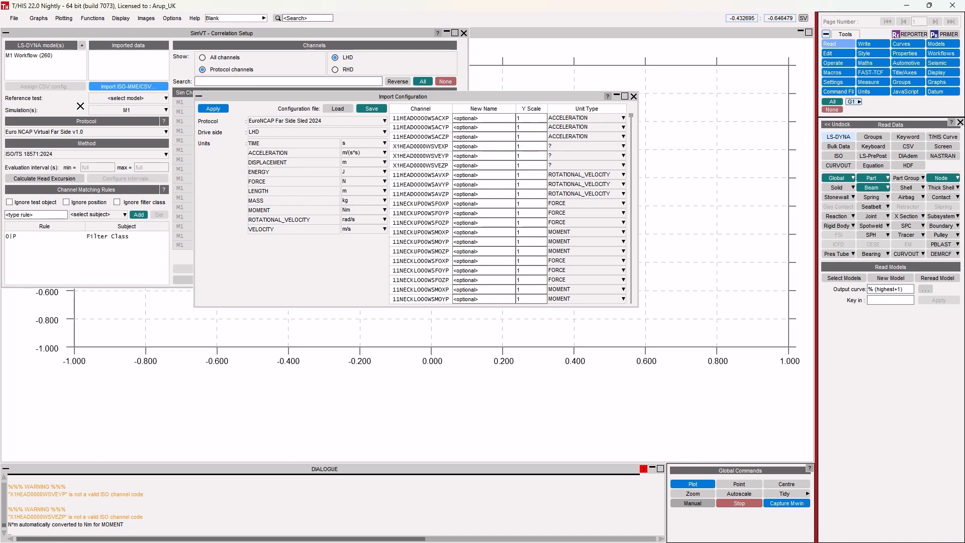
Choose the EuroNCAP Far Side Sled 2024 protocol and the LHD drive side for the import configuration
left_click(274, 120)
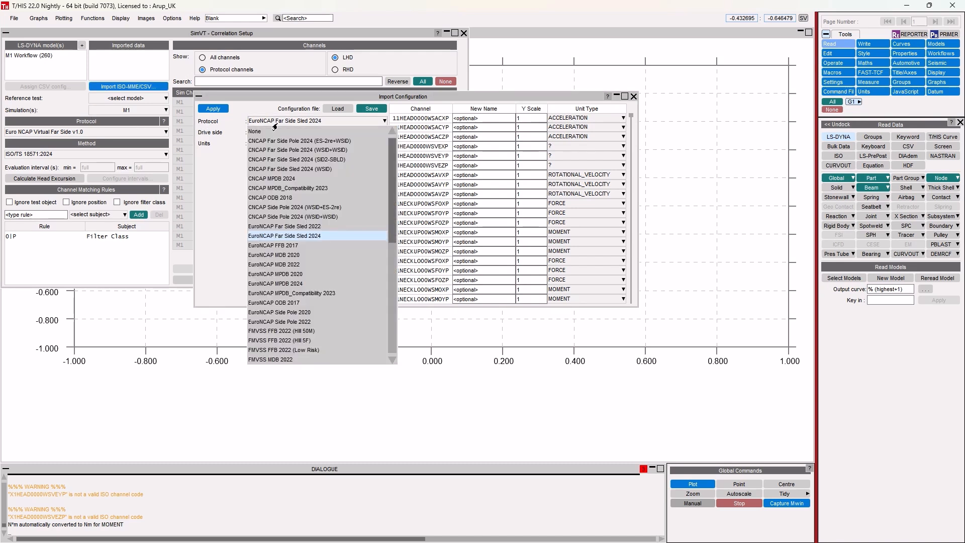
left_click(263, 234)
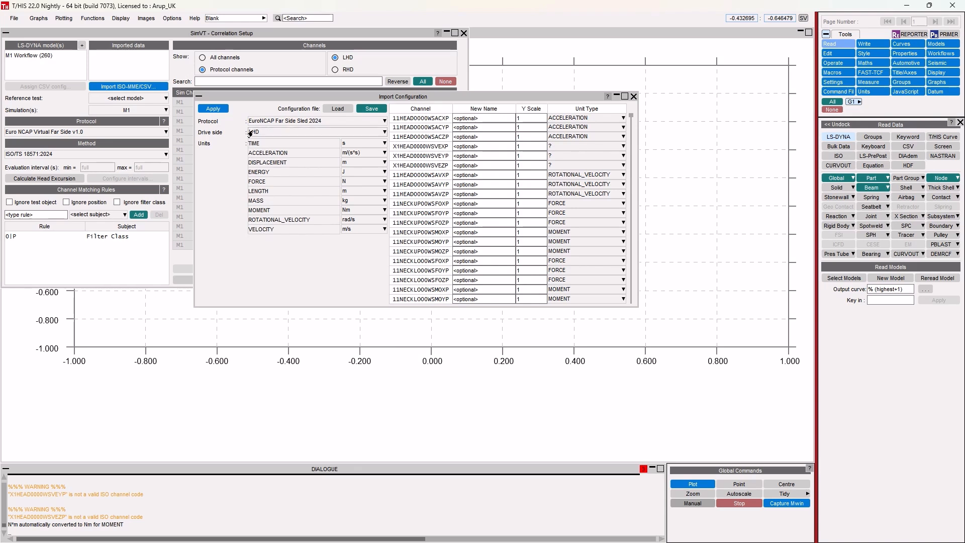
left_click(250, 132)
left_click(255, 145)
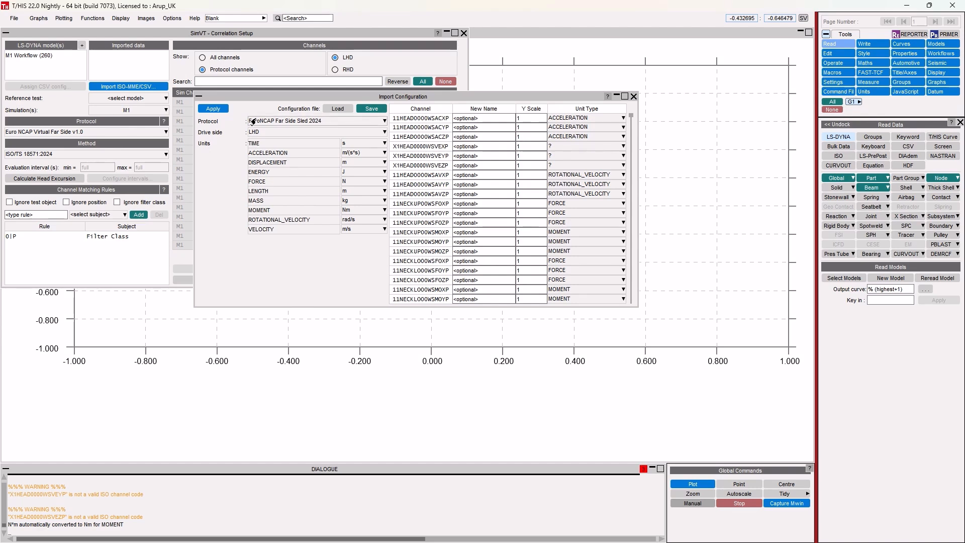
Review the channel list, then rename channel X1HEAD0000WSVEXP to 11HEAD0000WSVEXP with unit type VELOCITY
scroll(619, 265, "down", 10)
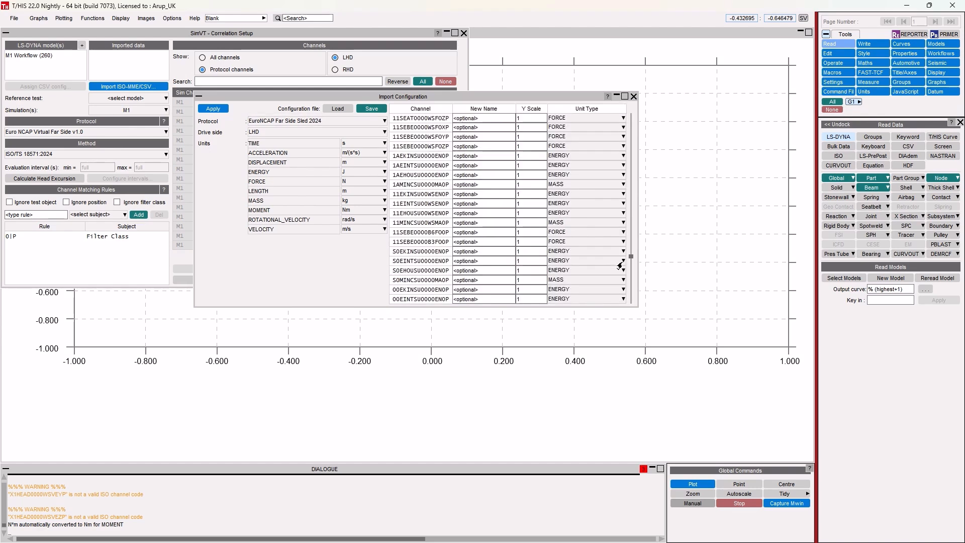
scroll(620, 265, "up", 10)
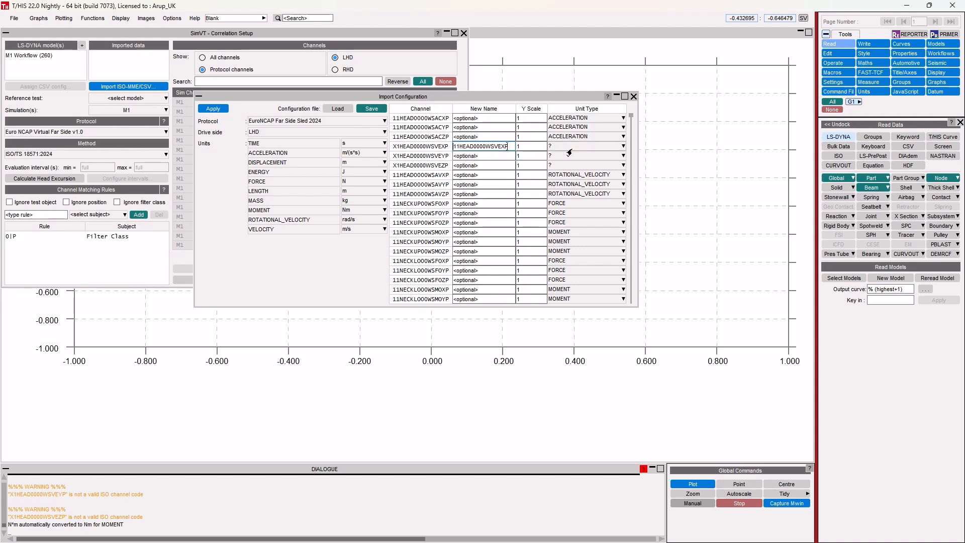
key("Return")
Set the Y scale to -1 for channel 11HEAD0000WSACXP and to PI/180 for channel 11HEAD0000WSAVXP
mouse_move(526, 111)
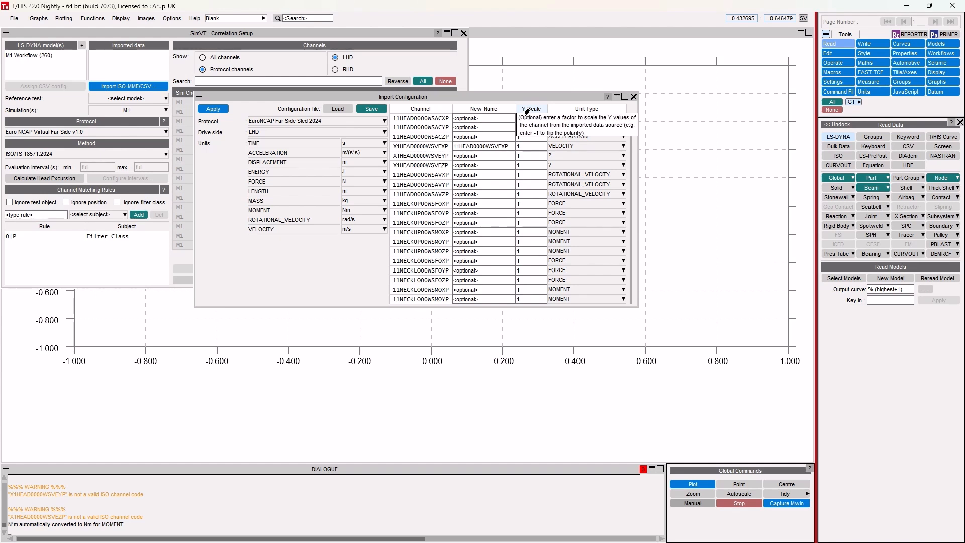
left_click(519, 118)
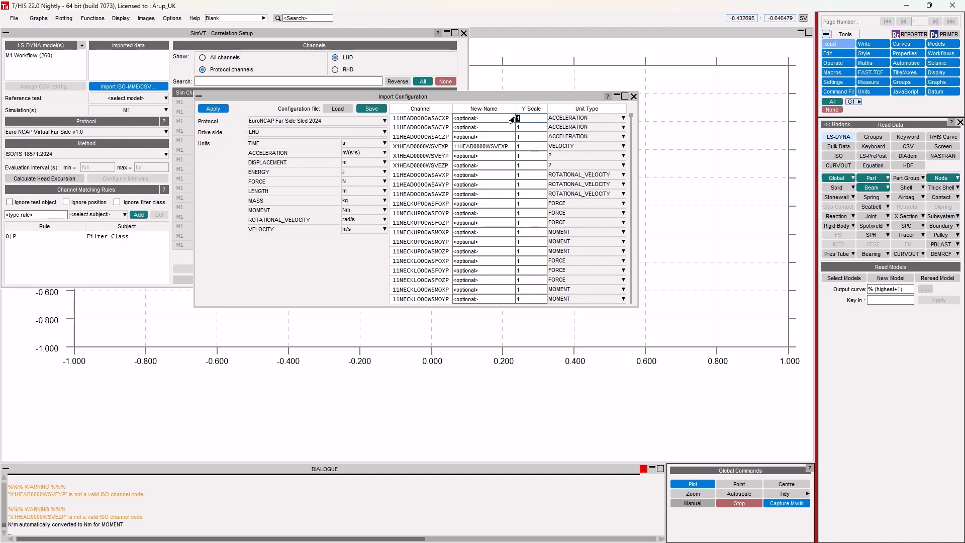
type("-")
left_click(503, 203)
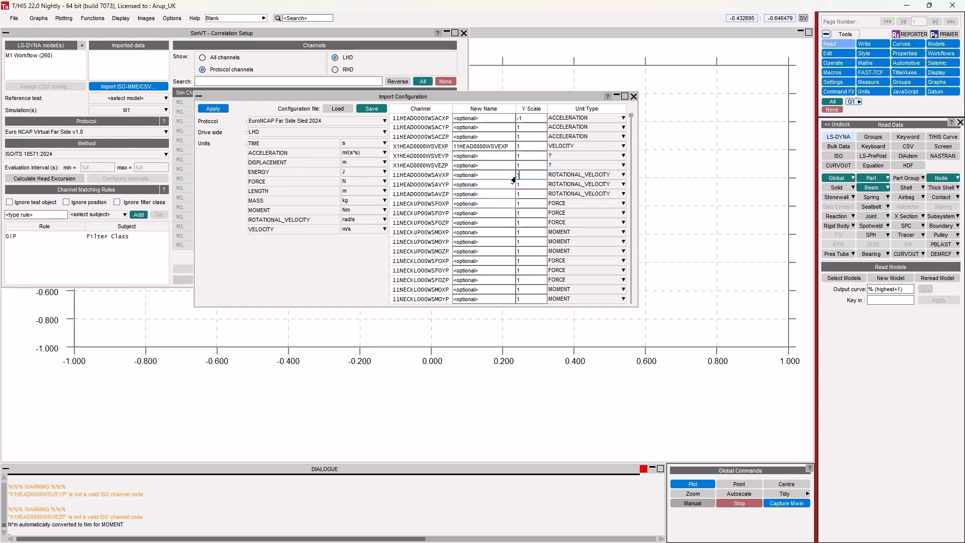
key("BackSpace")
type("PI/180")
key("Return")
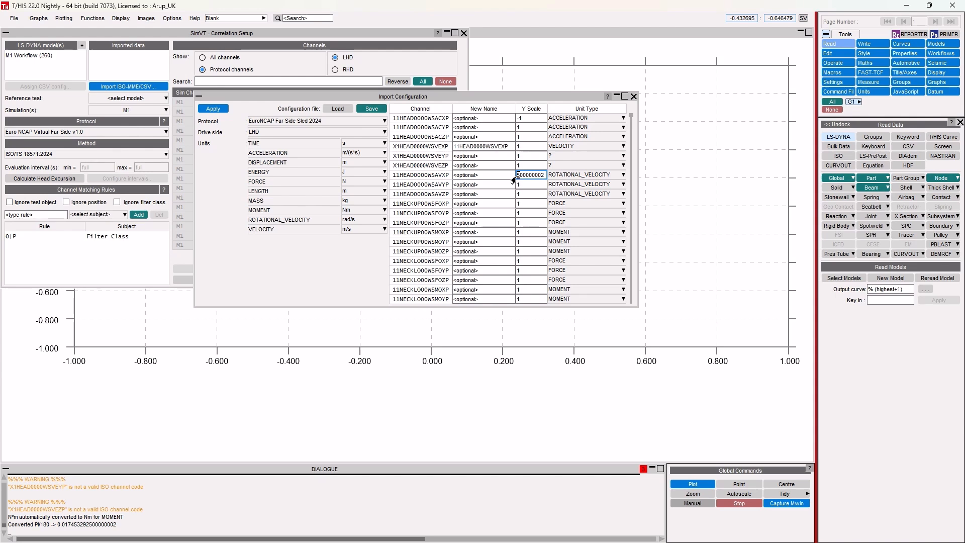
Set the imported data's time unit to ms and acceleration unit to g
left_click(377, 145)
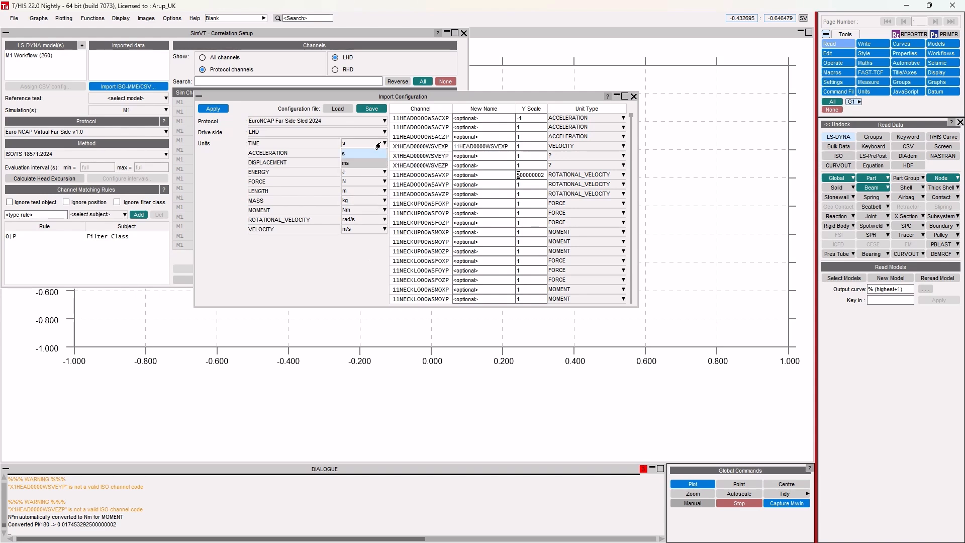
left_click(359, 163)
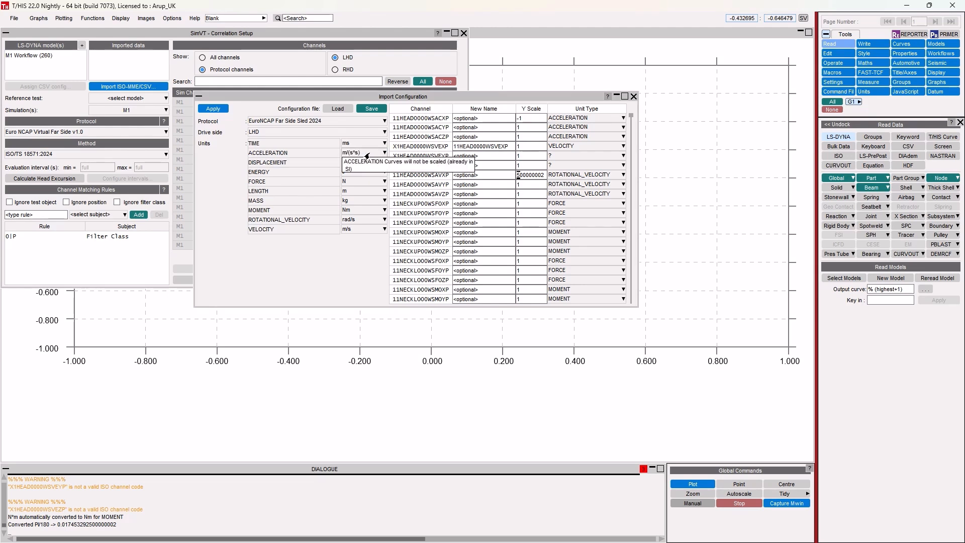
left_click(367, 153)
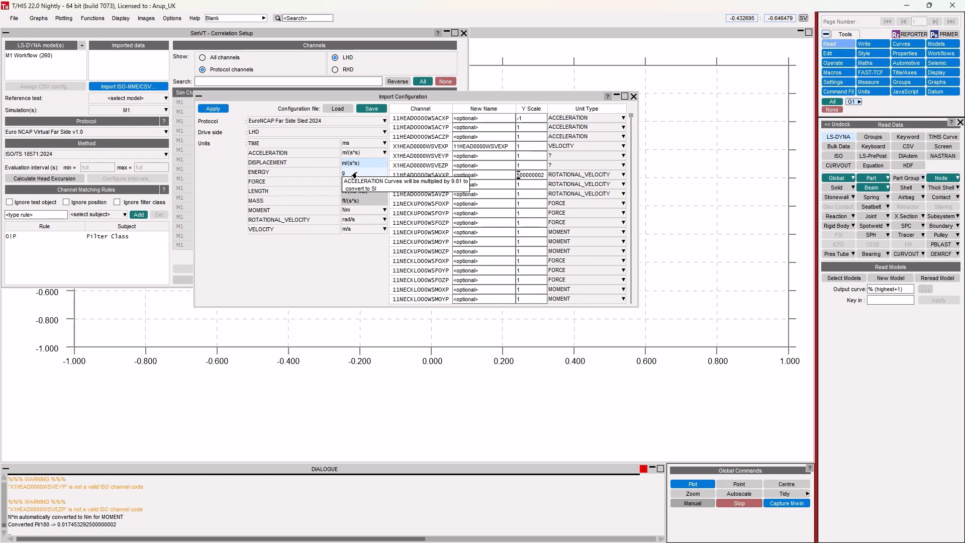
left_click(354, 174)
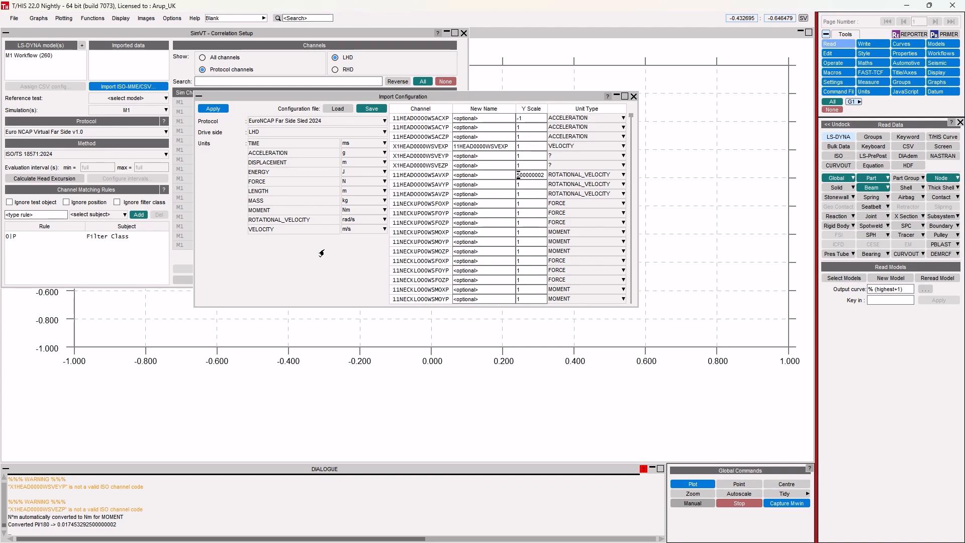
Save the import configuration over import_configuration.csv in the ISO-MME folder
left_click(363, 108)
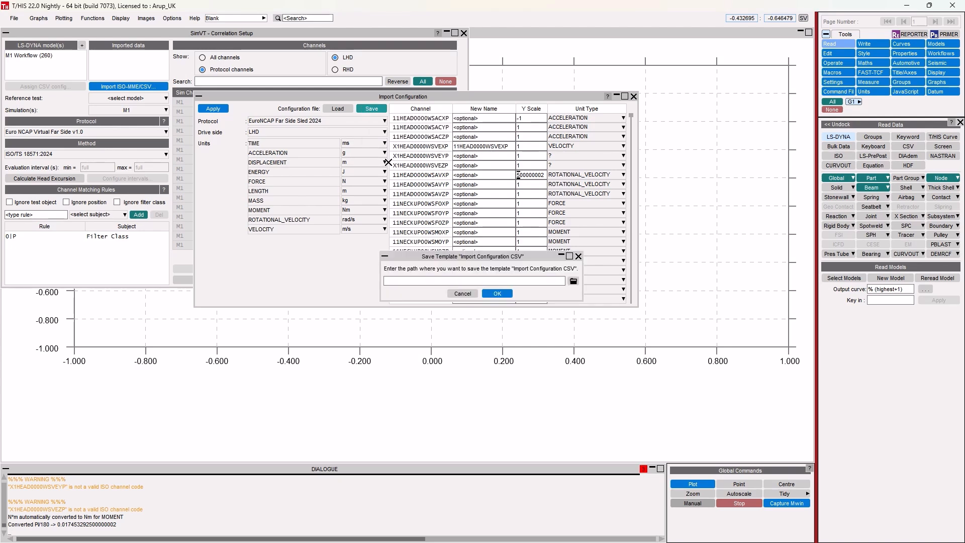
left_click(573, 282)
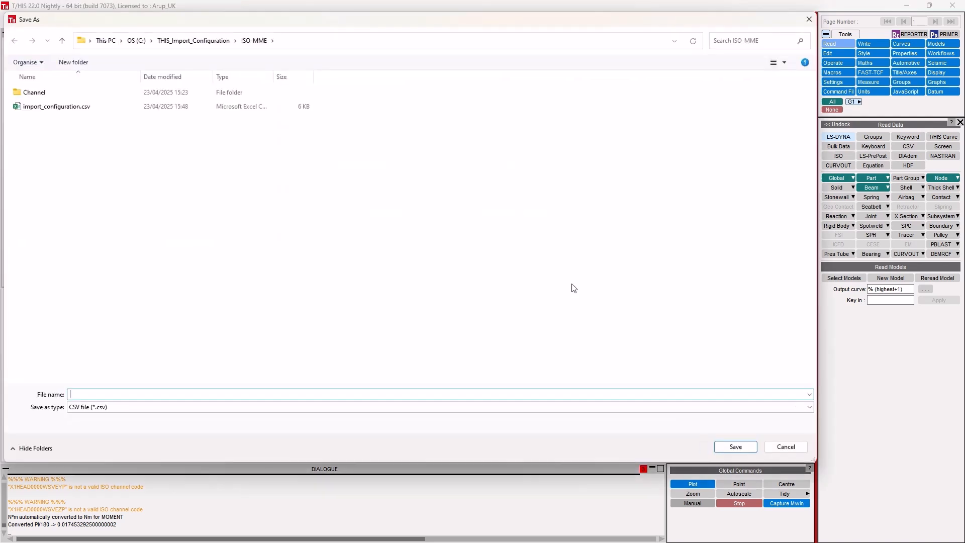
double_click(68, 107)
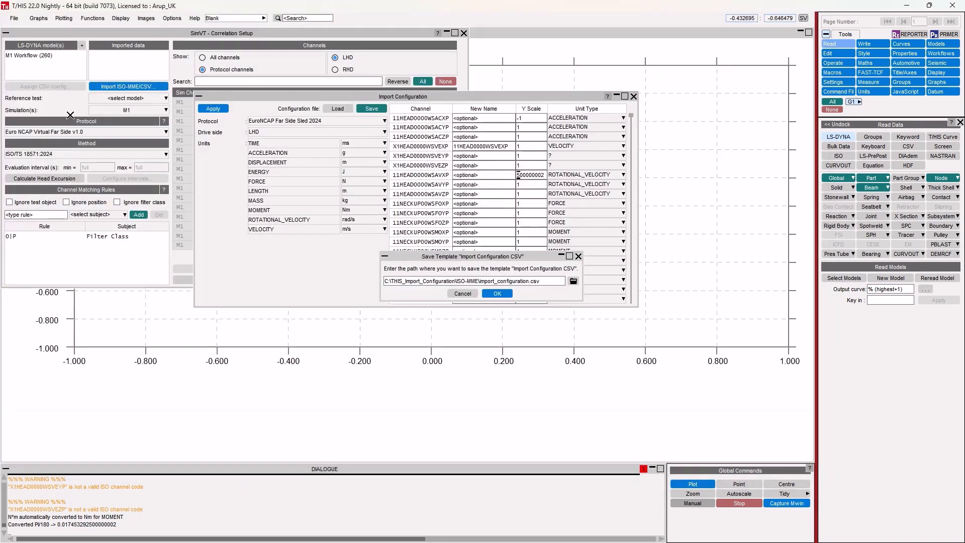
left_click(497, 294)
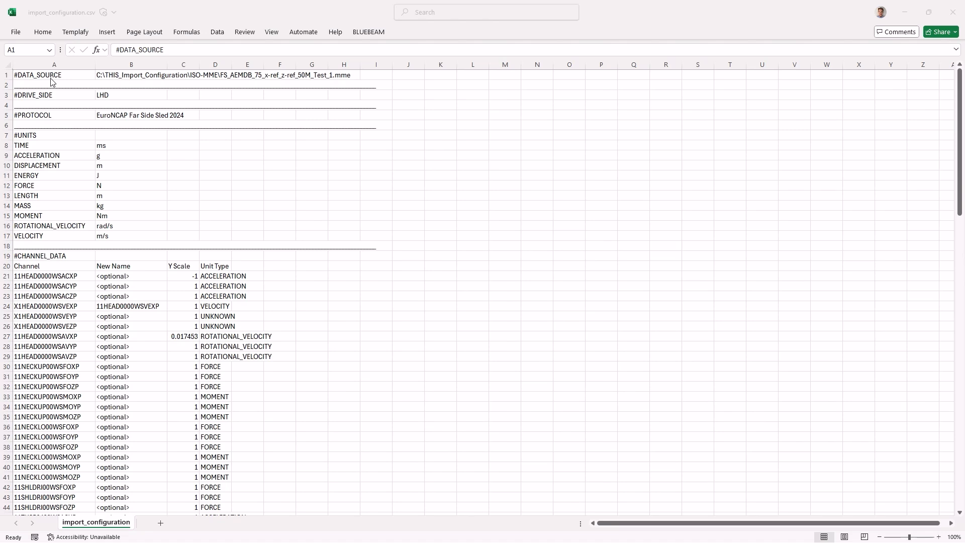
In import_configuration.csv in Excel, fill the Y Scale value -1 from C21 down to all channels
left_click(187, 278)
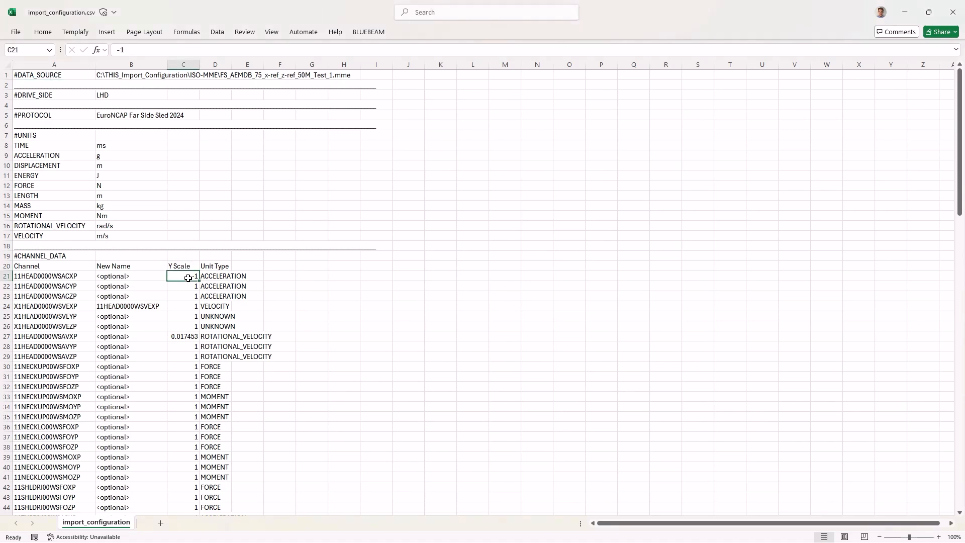
double_click(199, 281)
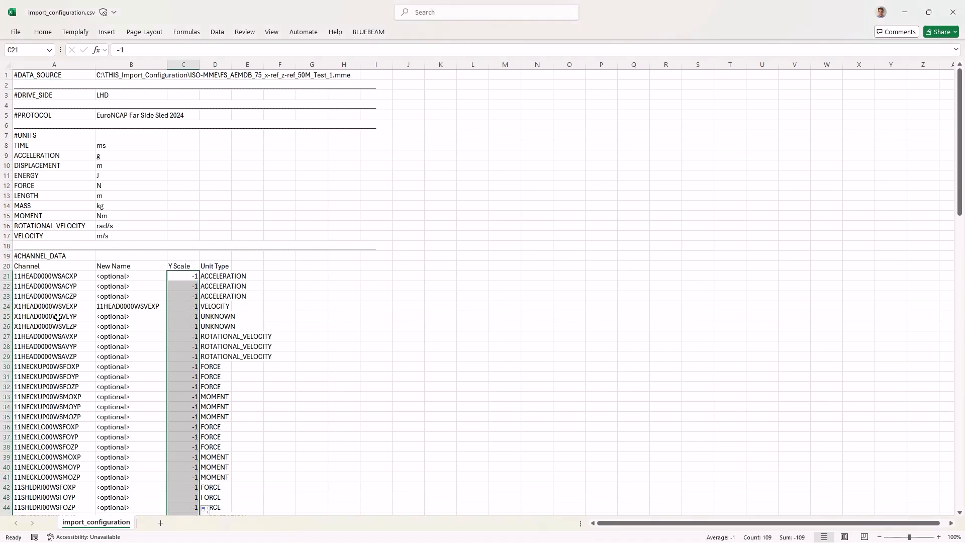
Copy the channel codes in A25:A26 into the New Name column and change B25 to 11HEAD0000WSVEYP
left_click_drag(55, 317, 55, 328)
key("ctrl+c")
left_click(115, 321)
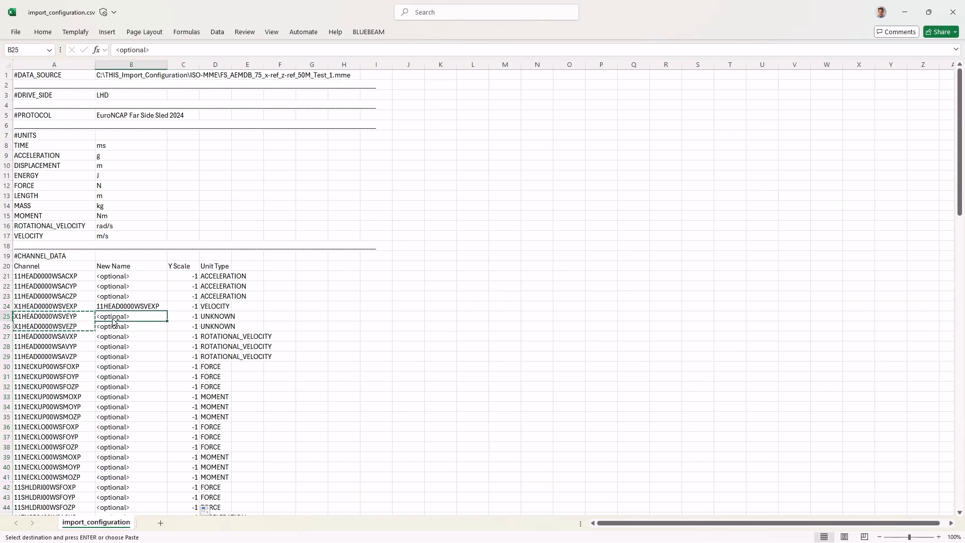
key("ctrl+v")
double_click(102, 318)
key("BackSpace")
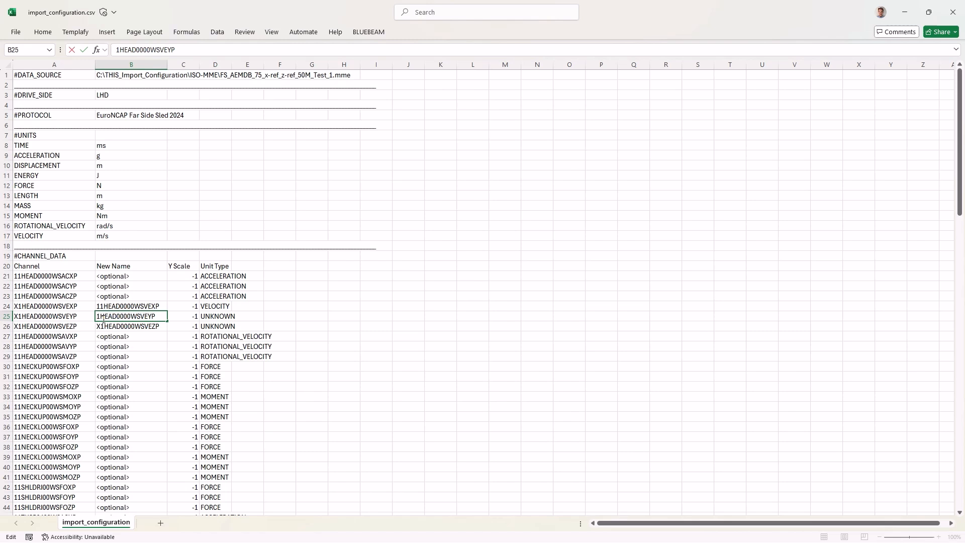
type("1")
Change the new name in B26 to 11HEAD0000WSVEZP and fill the VELOCITY unit type from D24 down to D26
left_click(100, 328)
double_click(100, 327)
key("BackSpace")
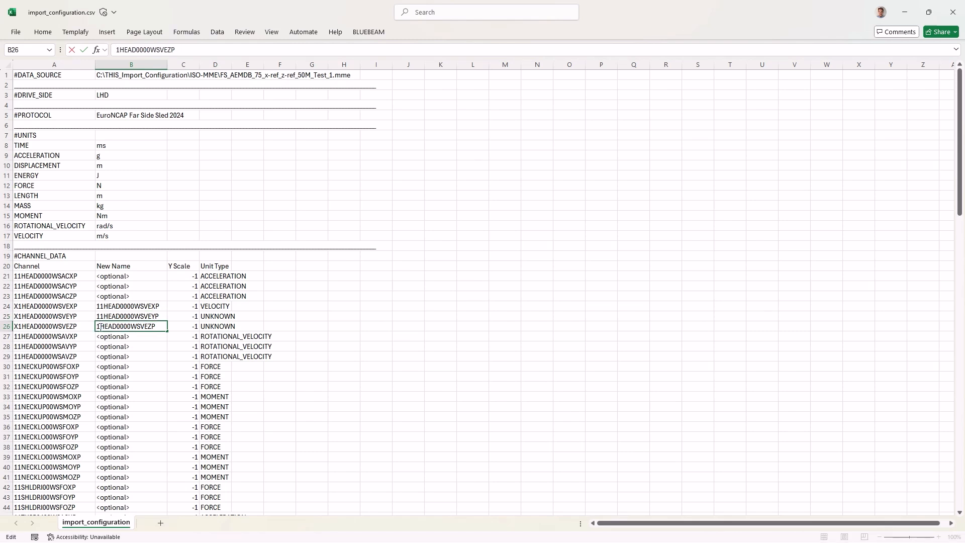
type("1")
left_click(216, 308)
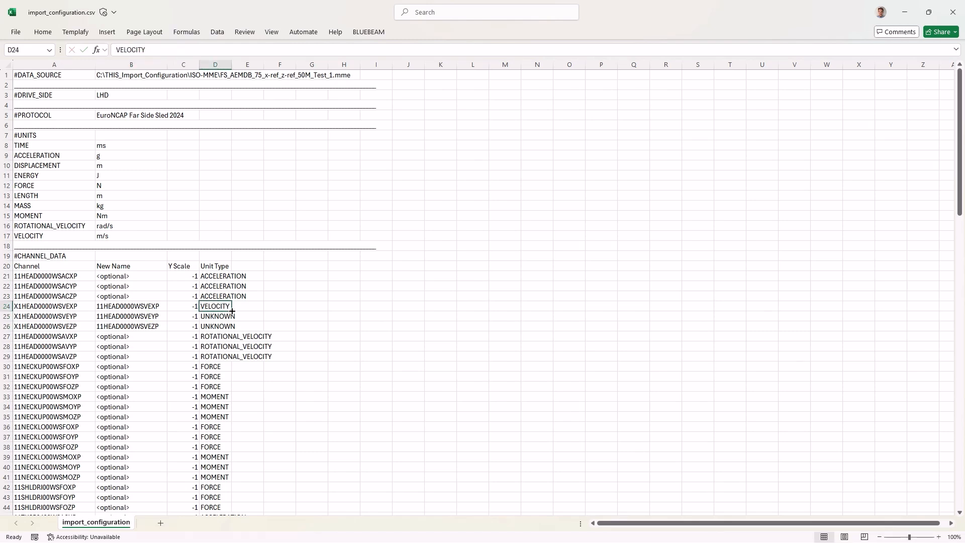
left_click_drag(232, 311, 232, 330)
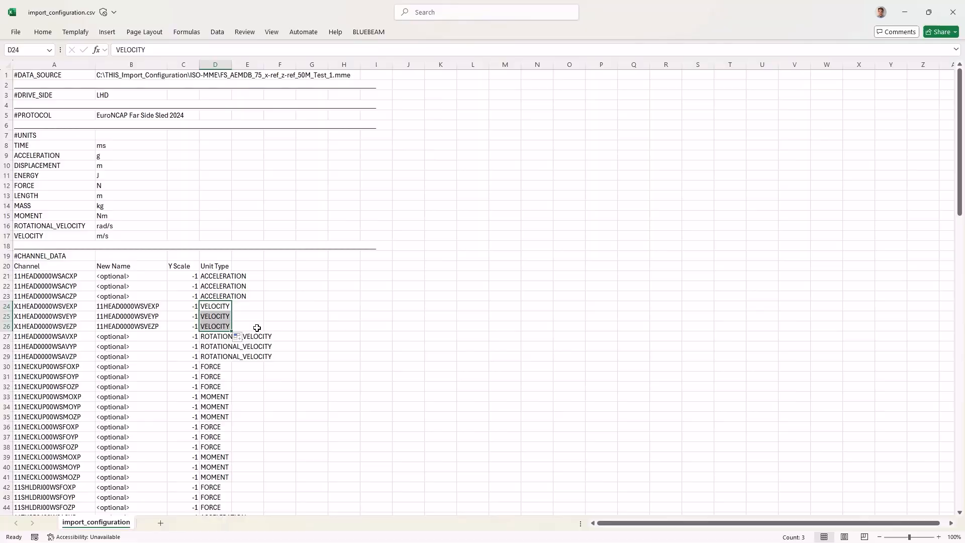
Switch back to T/HIS, load import_configuration.csv as the configuration file and apply it to the import
key("alt+Tab")
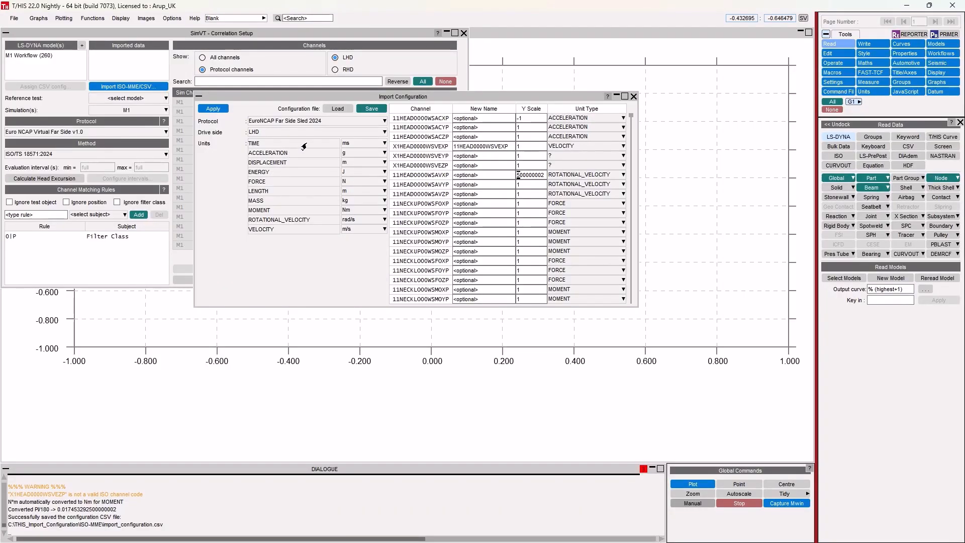
left_click(338, 109)
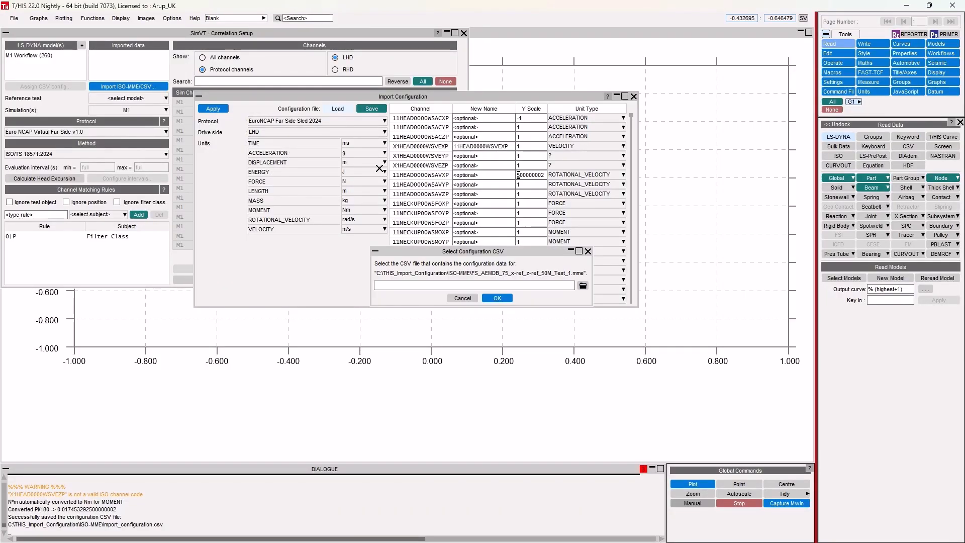
left_click(582, 285)
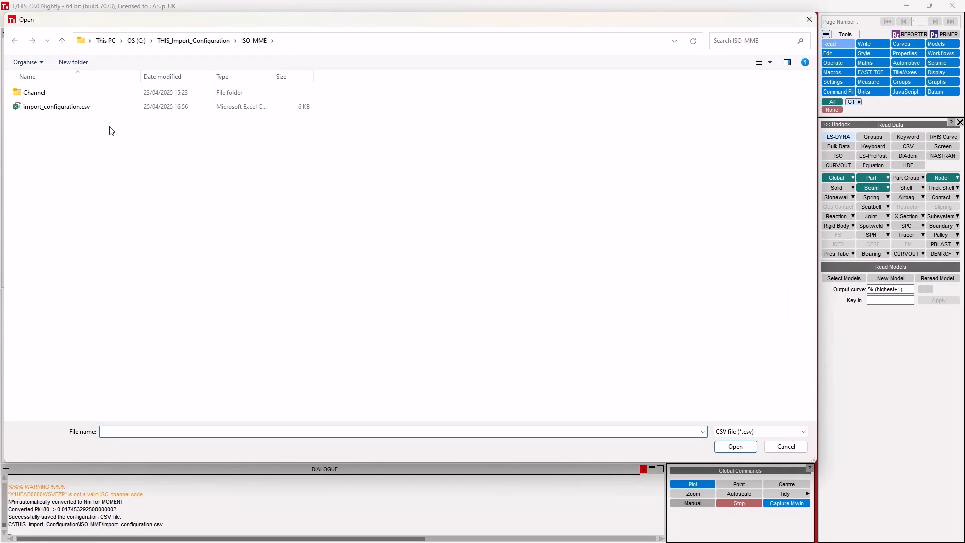
double_click(86, 107)
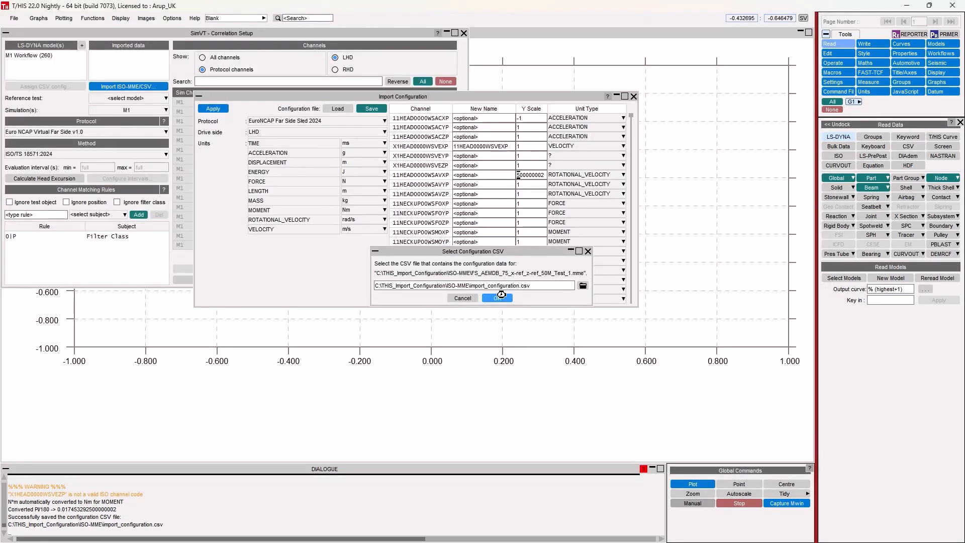
left_click(497, 298)
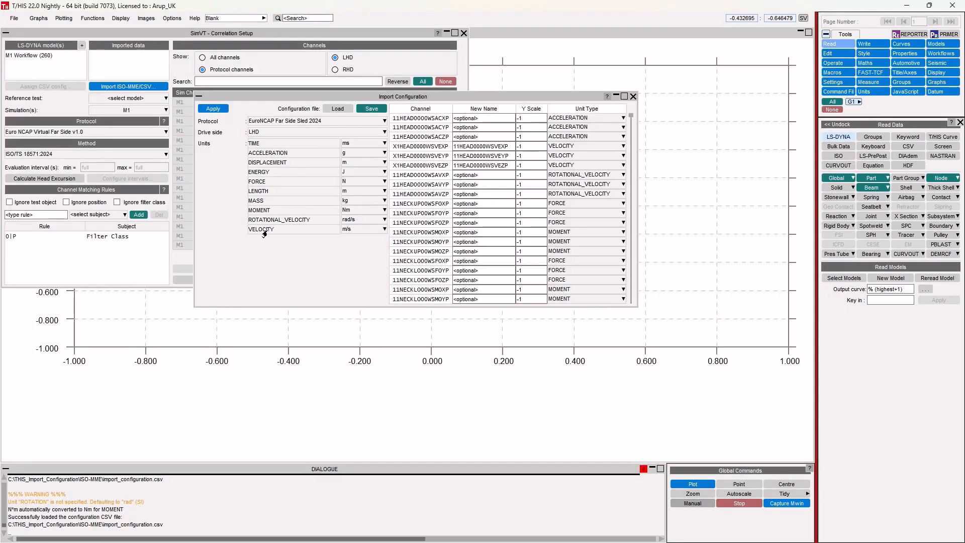
left_click(213, 109)
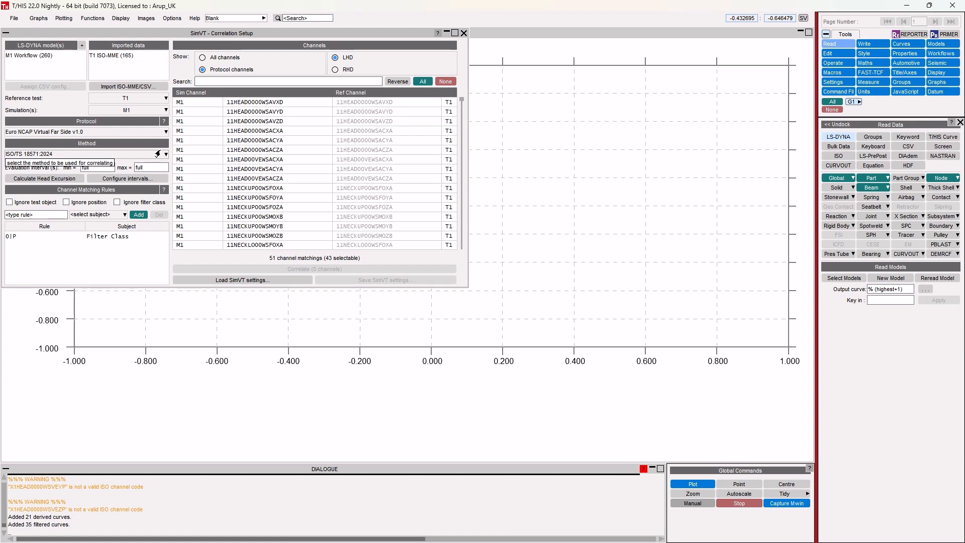
Start another data import by opening import_configuration.csv from the ISO-MME folder
left_click(136, 87)
double_click(98, 119)
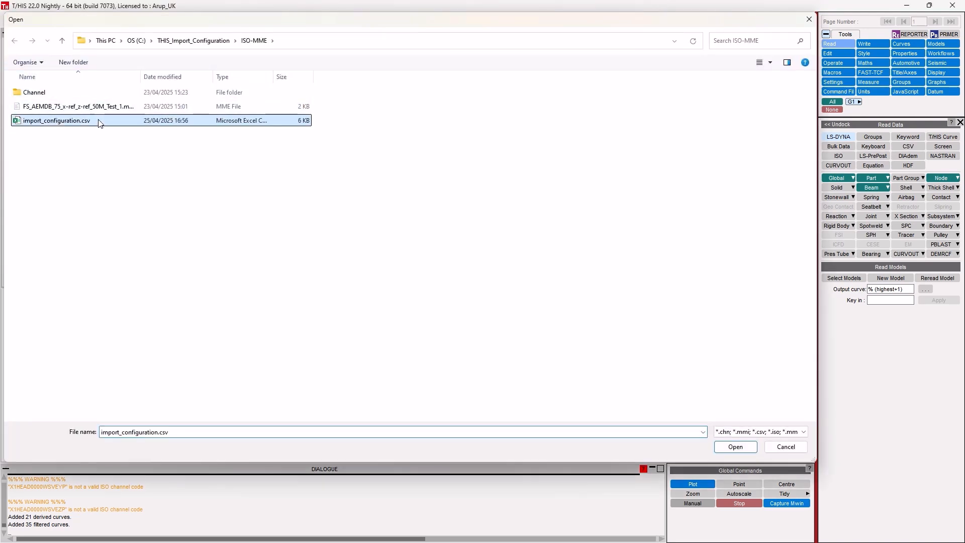